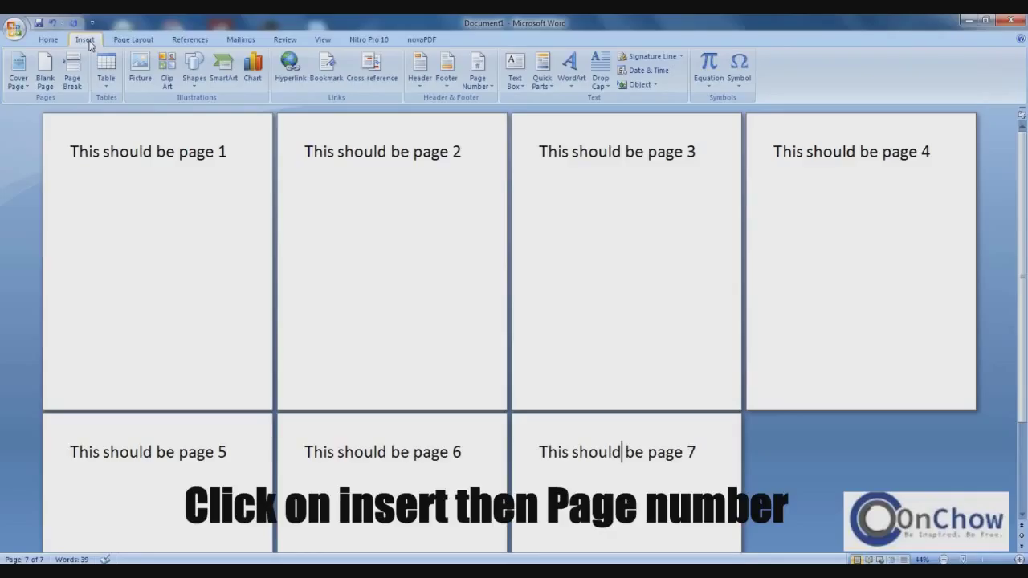
- Add Accent Bar 1 page numbers to the bottom of every page
left_click(477, 80)
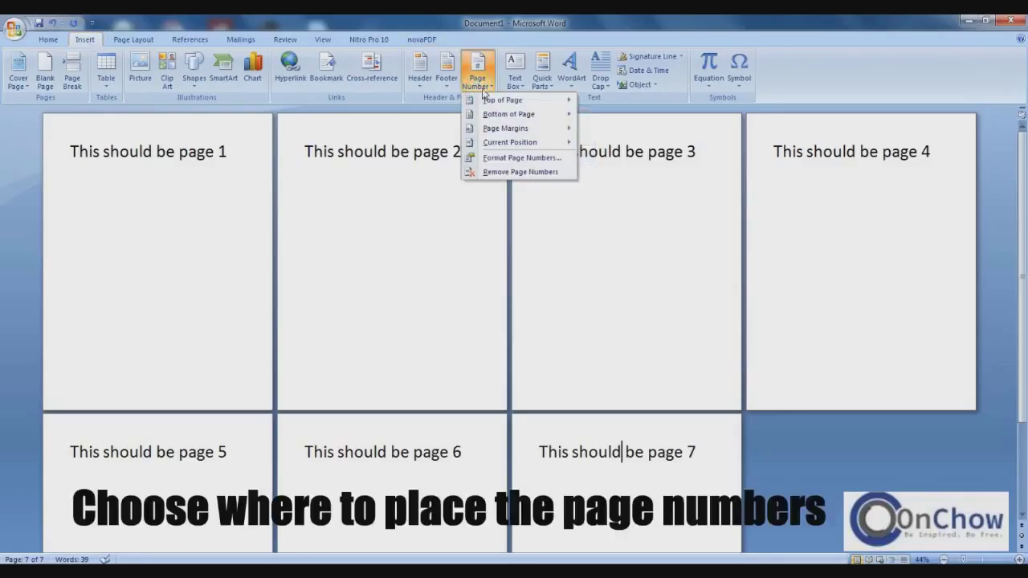
mouse_move(487, 100)
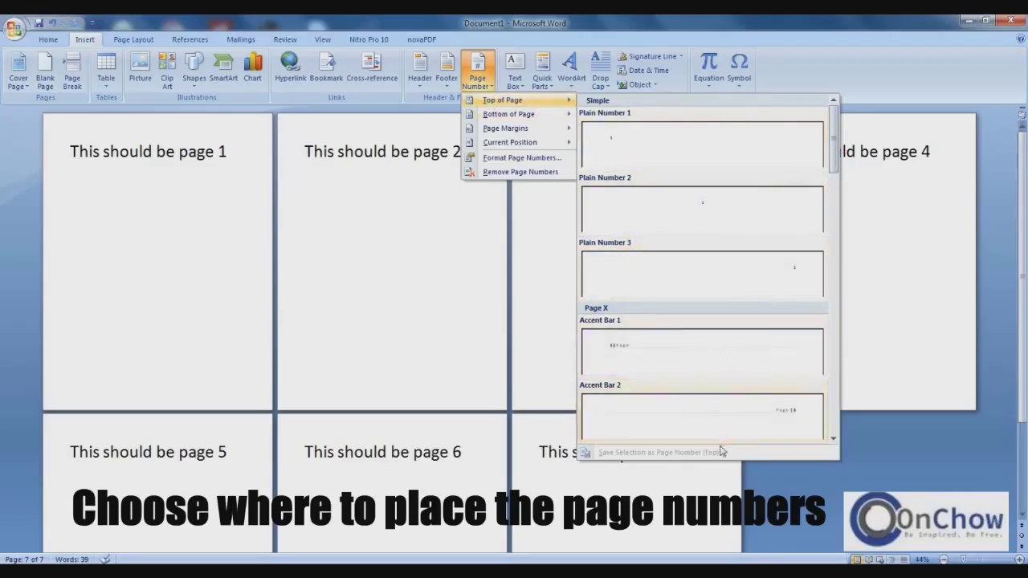
mouse_move(541, 121)
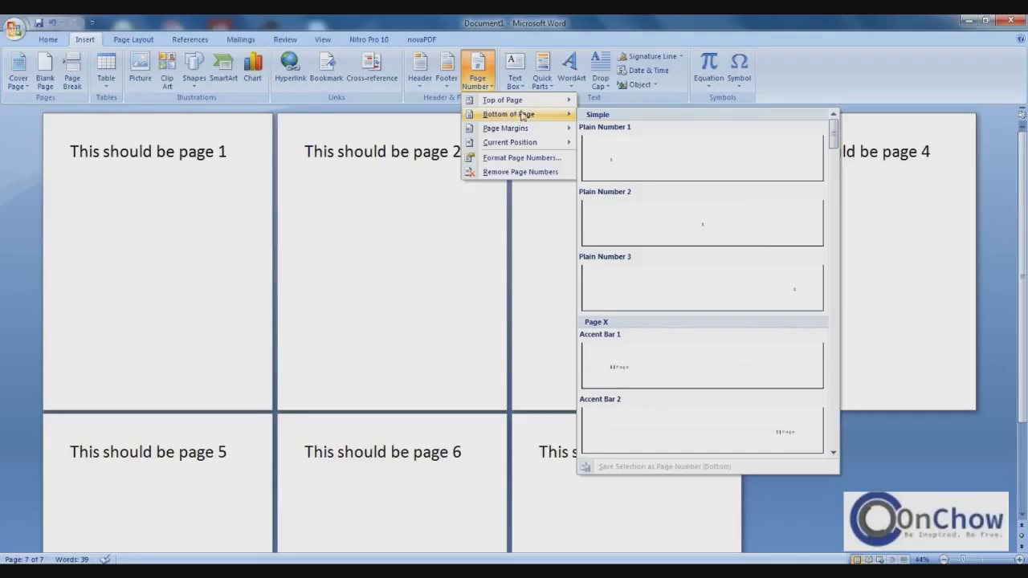
left_click(607, 375)
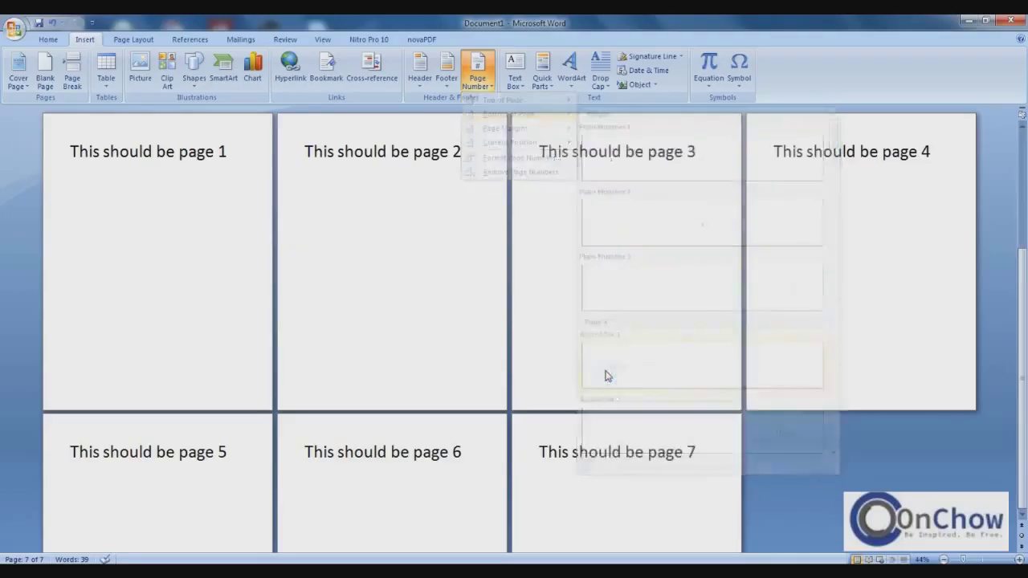
- Close footer editing, zoom in, and check that pages 1 through 7 show their numbers
double_click(438, 210)
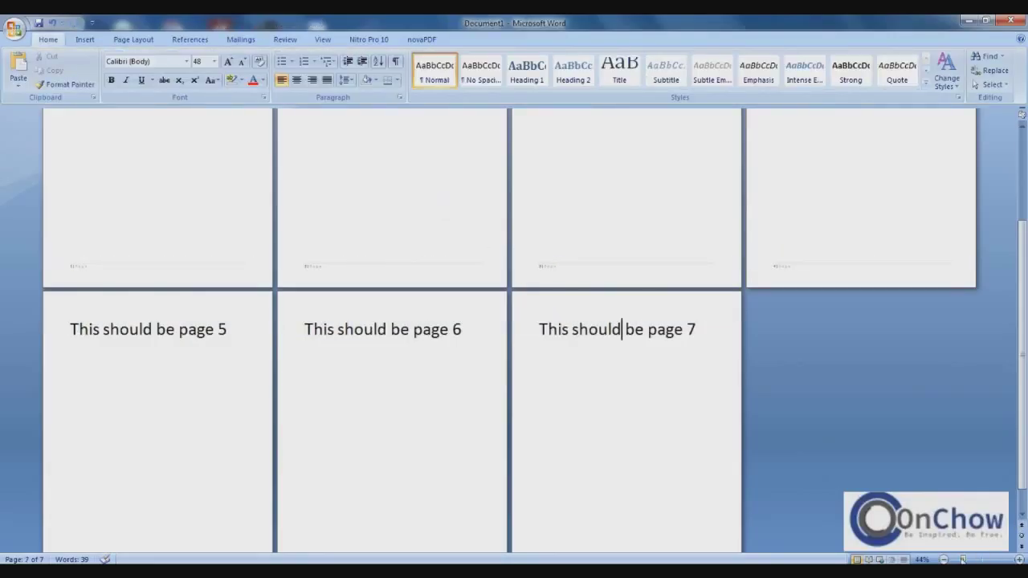
left_click_drag(963, 559, 970, 560)
scroll(723, 471, "down", 1)
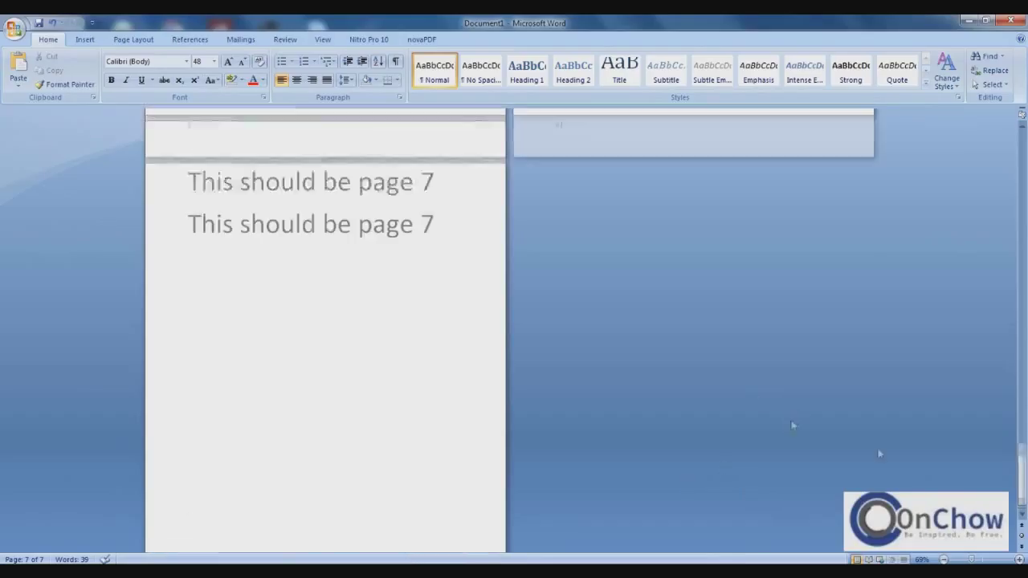
left_click_drag(1022, 482, 1026, 440)
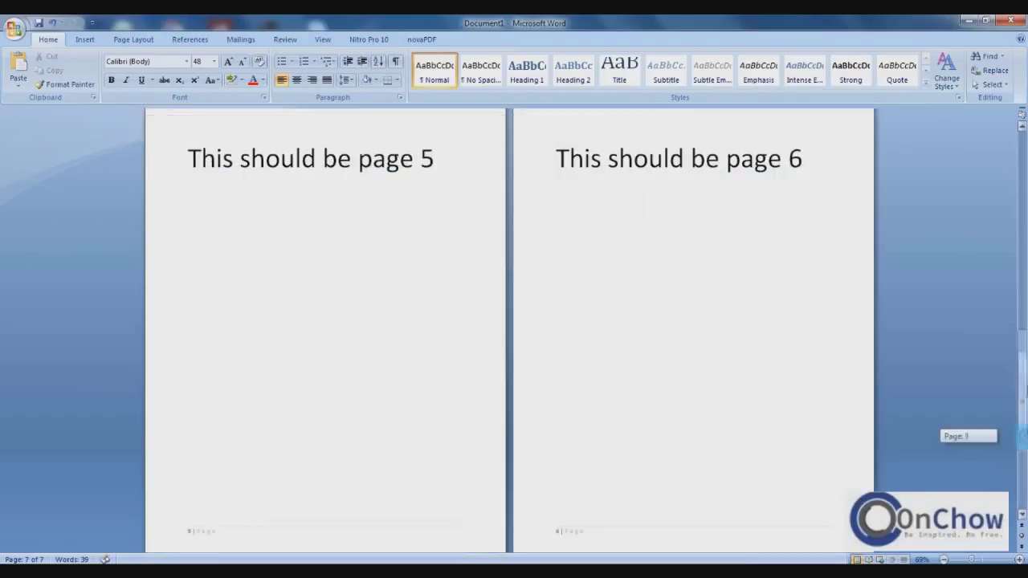
left_click_drag(1025, 440, 1022, 156)
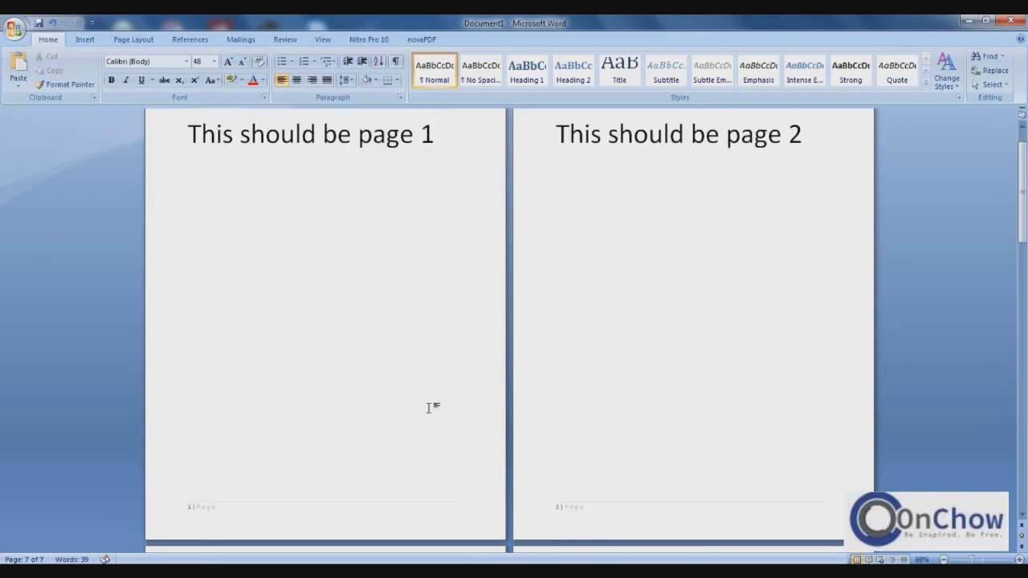
scroll(431, 407, "down", 8)
scroll(431, 407, "down", 2)
scroll(431, 407, "down", 1)
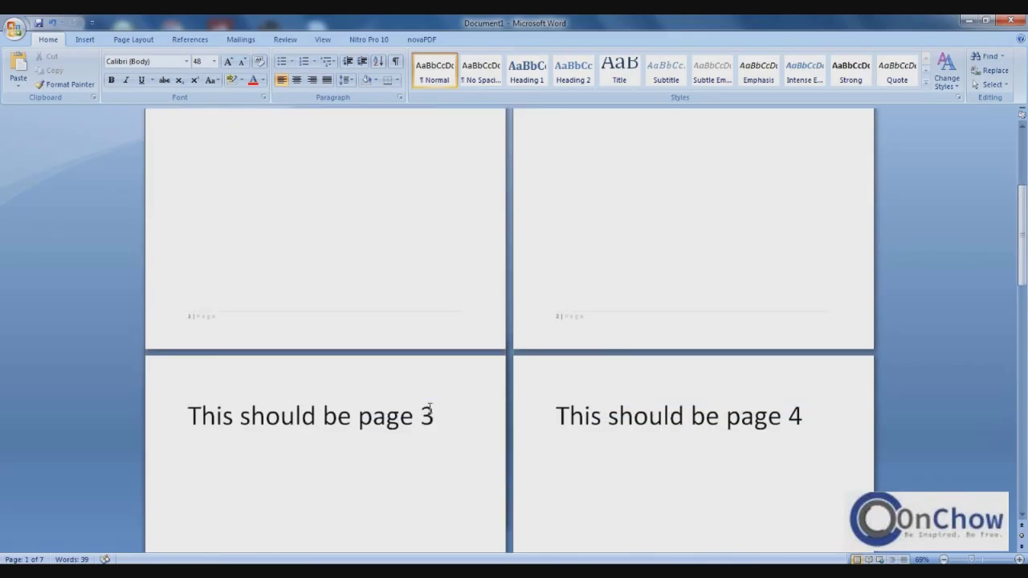
scroll(431, 407, "down", 4)
scroll(431, 407, "down", 3)
scroll(431, 407, "down", 5)
scroll(431, 407, "down", 2)
- Return to the first page and select its line of text
scroll(431, 407, "up", 4)
scroll(429, 413, "up", 2)
scroll(430, 411, "up", 4)
scroll(429, 406, "up", 5)
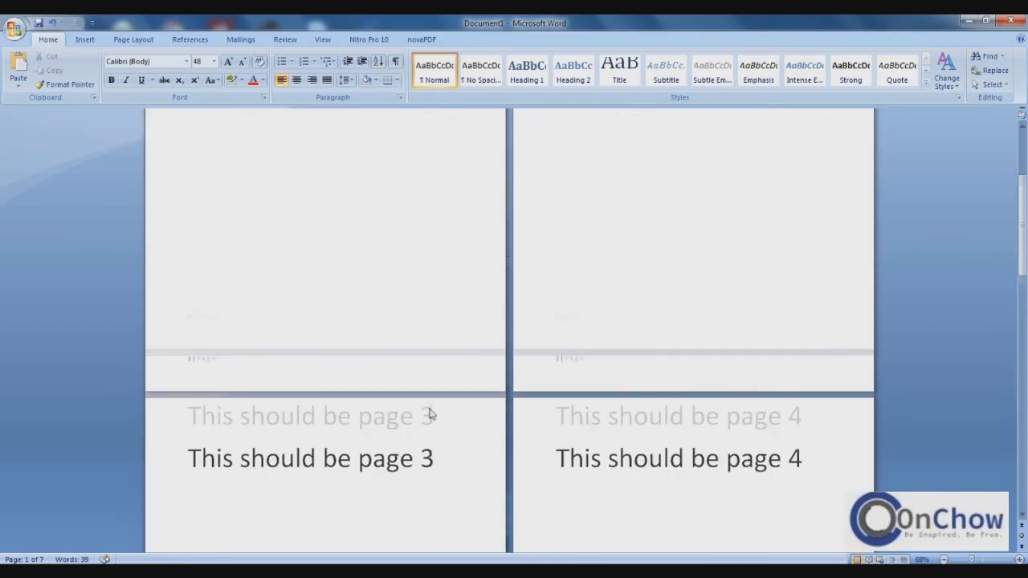
scroll(429, 407, "up", 3)
scroll(429, 406, "up", 2)
left_click_drag(442, 180, 217, 181)
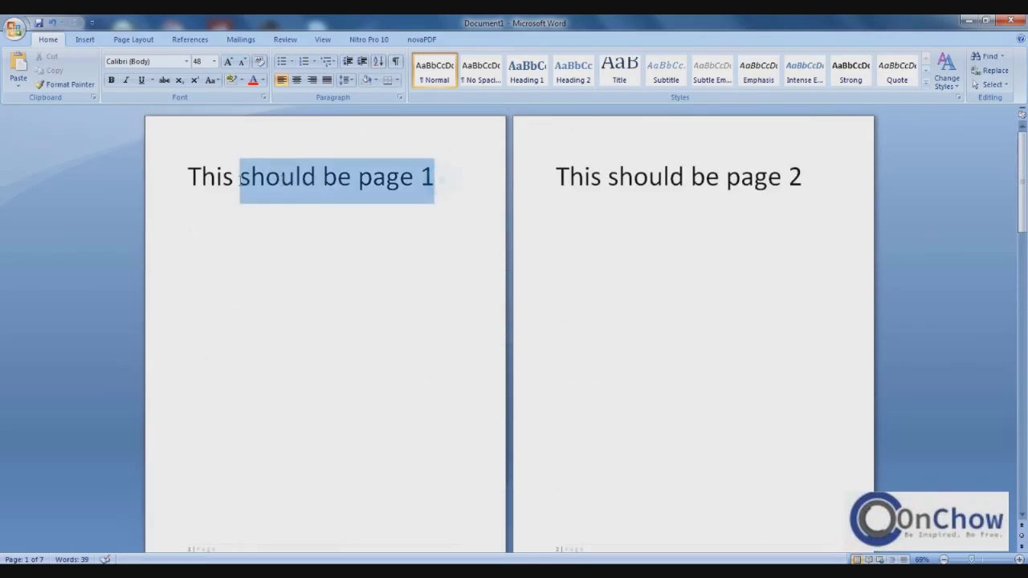
- Replace the first page's text with 'Title Page'
type("Tit")
type("le")
type(" {")
key("BackSpace")
type("PAge")
key("BackSpace")
- Change the second page's text to 'This should be page 1', then reopen Page Number options
key("BackSpace")
key("BackSpace")
type("age")
left_click(807, 179)
type("1")
key("BackSpace")
key("BackSpace")
type("1")
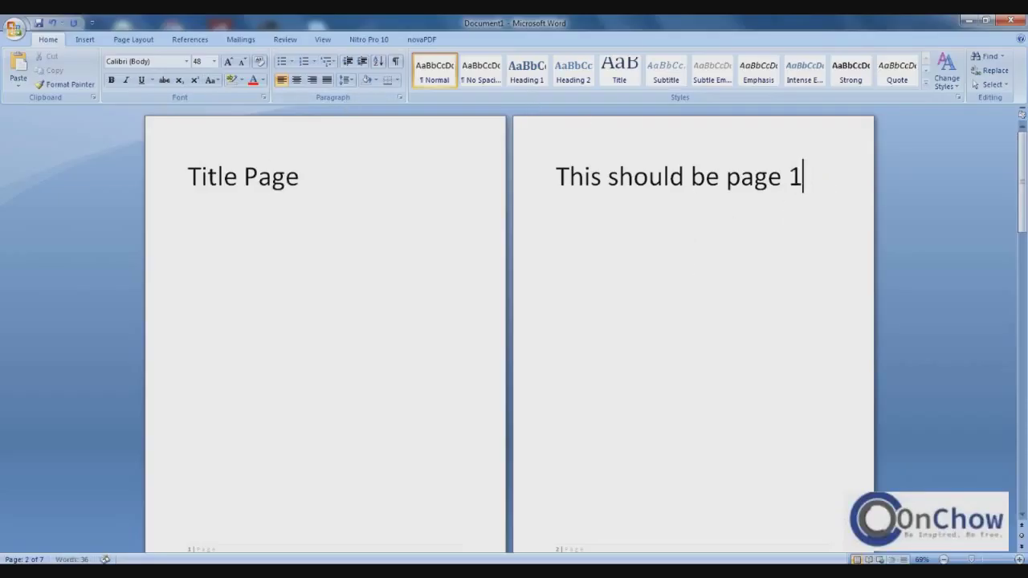
left_click(84, 40)
left_click(483, 90)
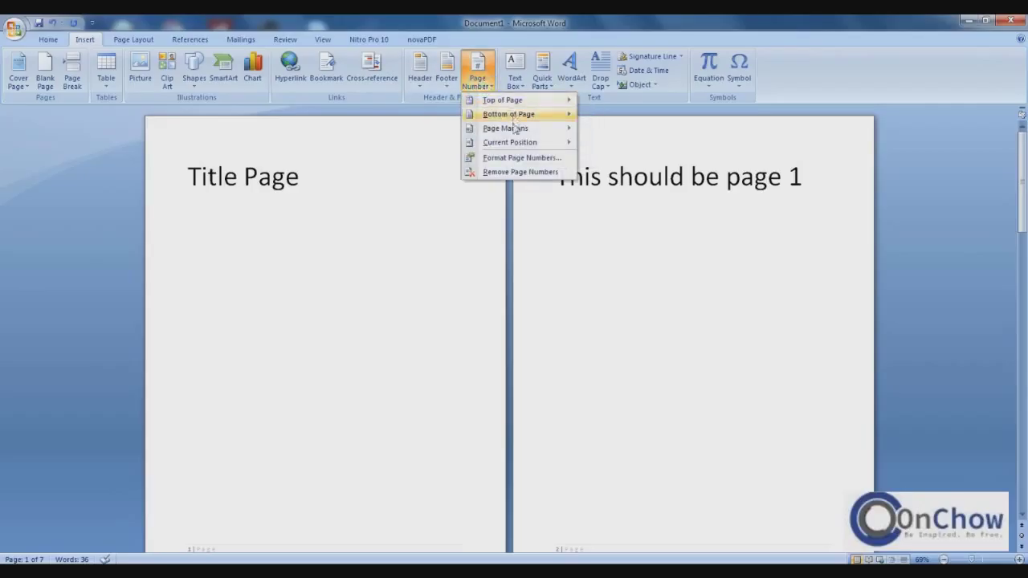
- Open the Format Page Numbers dialog from the Page Number menu
left_click(514, 160)
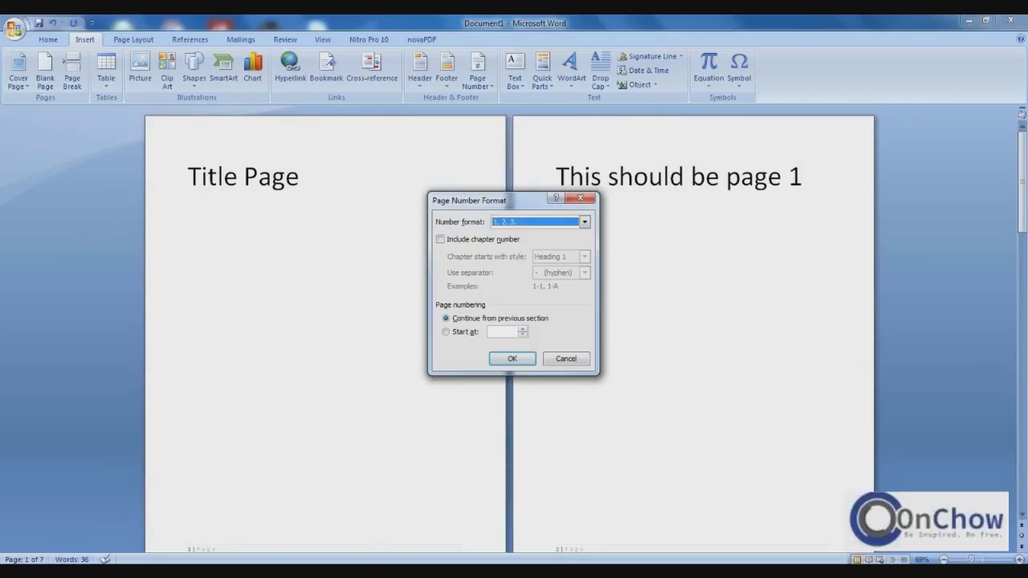
- Select the Start at option in the Page Number Format dialog
left_click(495, 331)
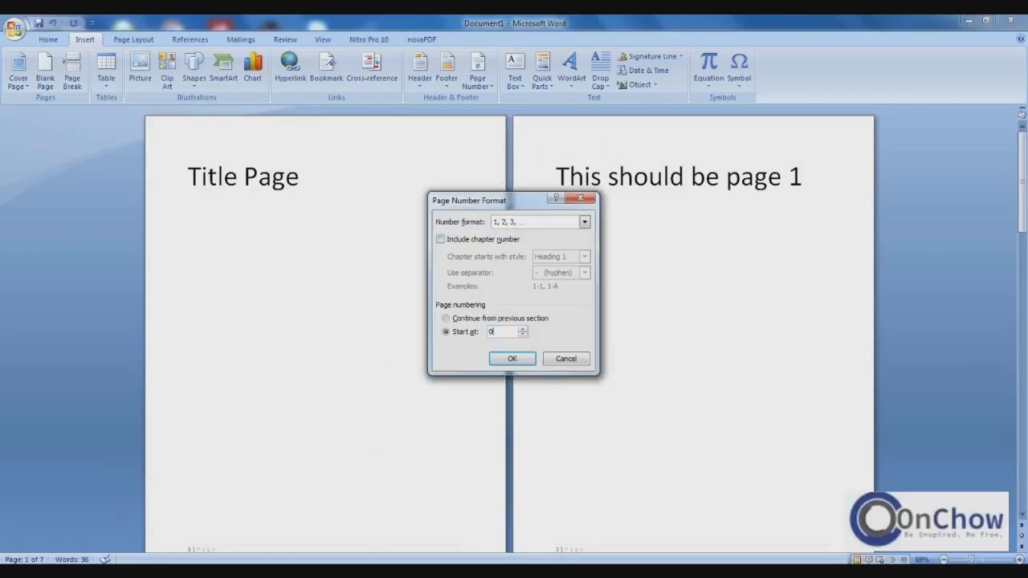